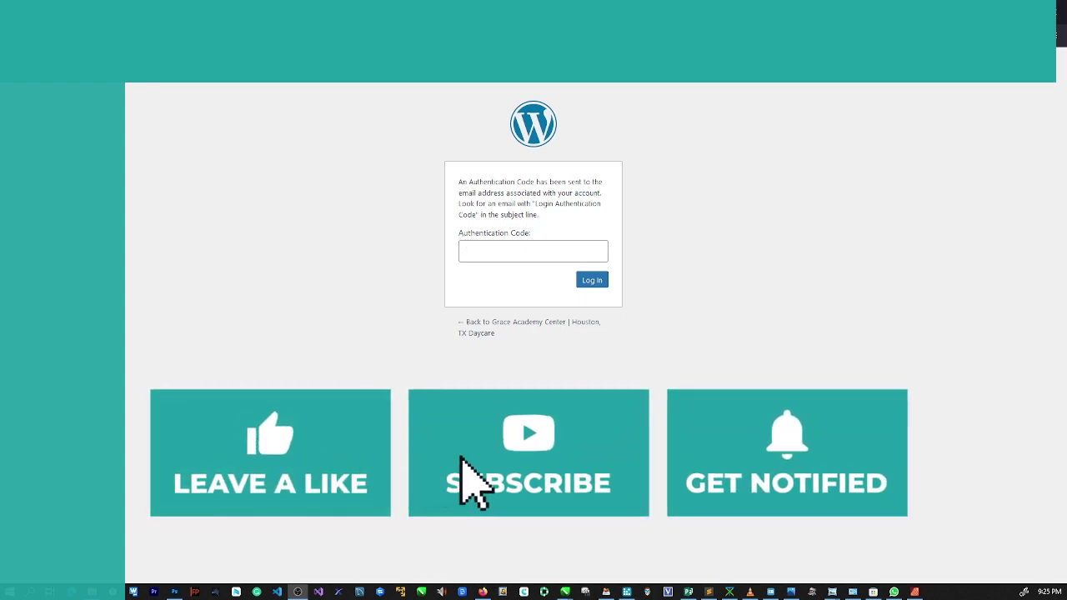
Switch to the Gmail mailbox and check the Primary category for the login authentication code email.
key(alt+Tab)
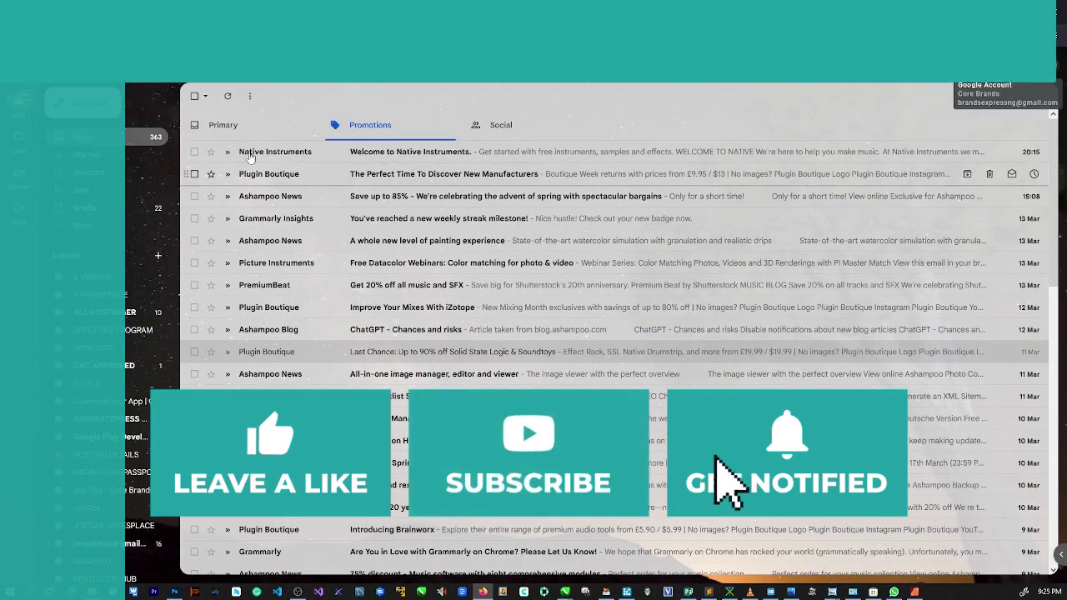
click(223, 125)
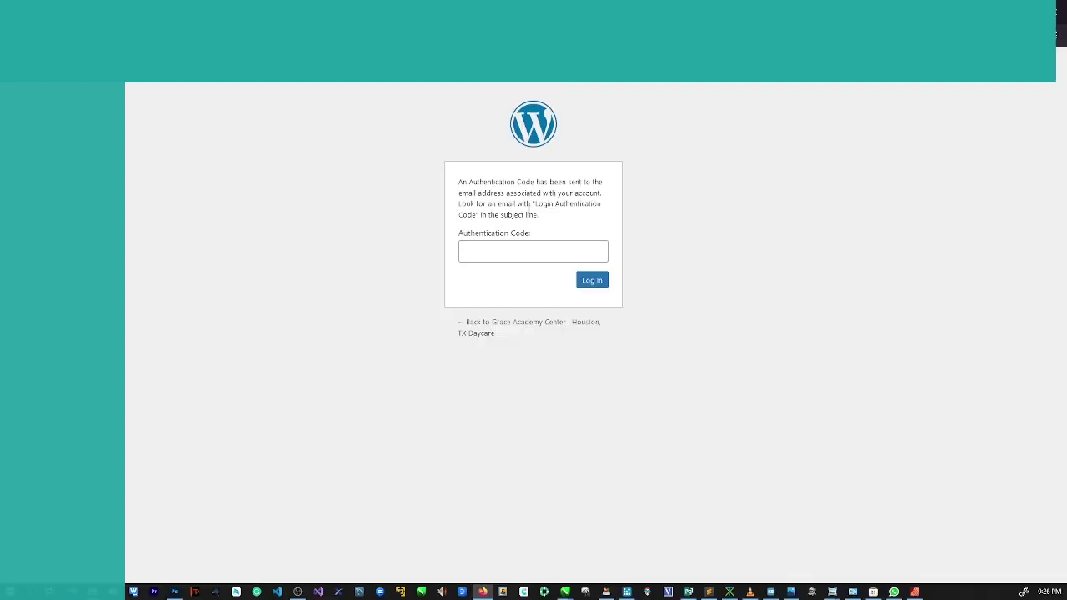
Search the web for the login page's authentication code message and look through the results for a solution.
triple_click(526, 214)
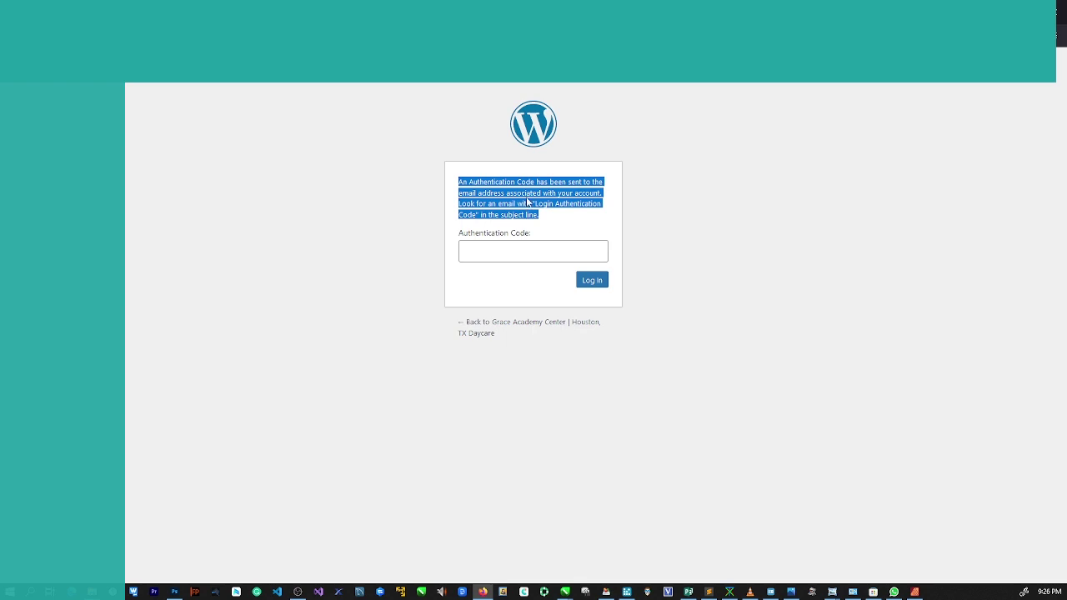
right_click(525, 198)
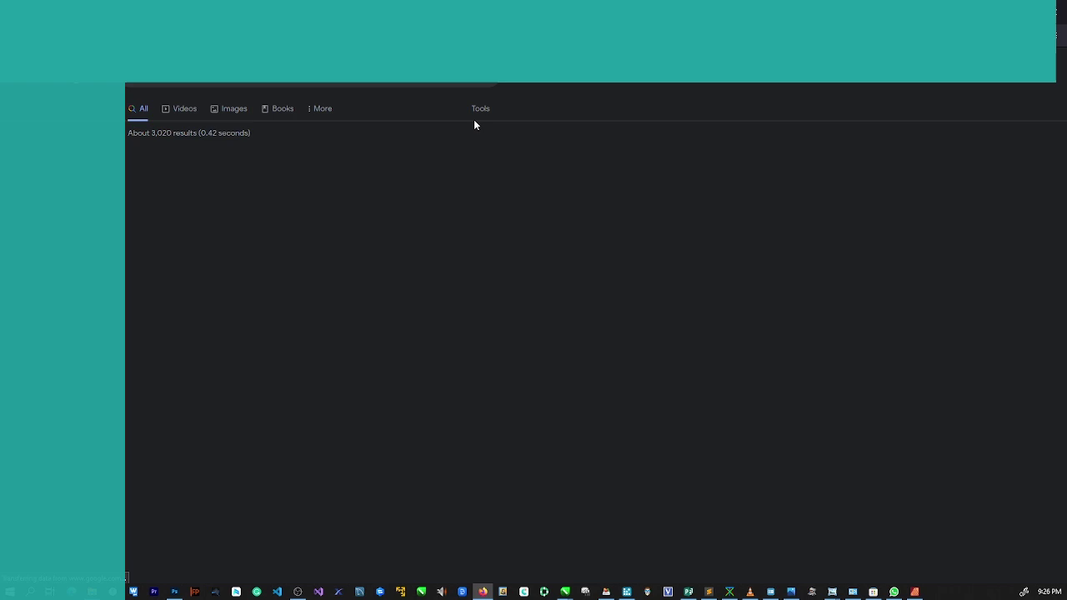
scroll(527, 302, down, 5)
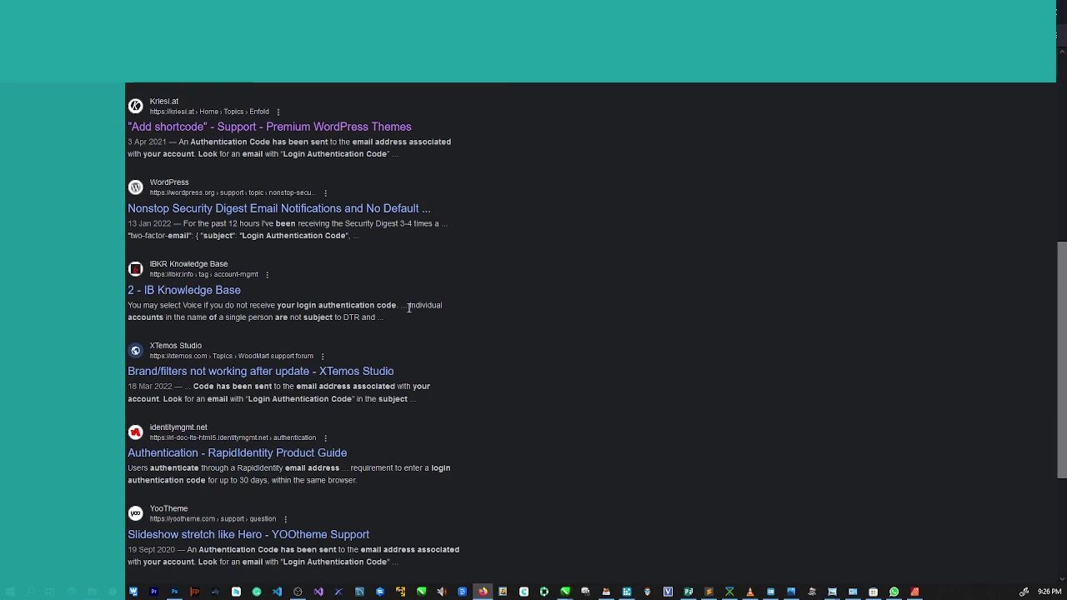
scroll(238, 150, up, 2)
scroll(237, 149, up, 1)
scroll(276, 233, down, 5)
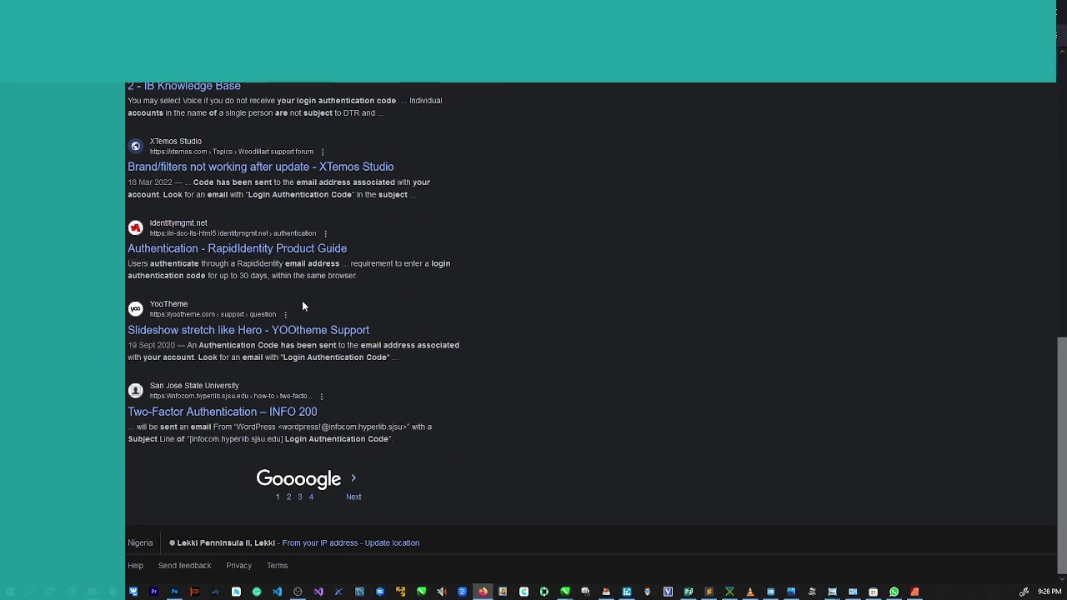
scroll(248, 269, up, 4)
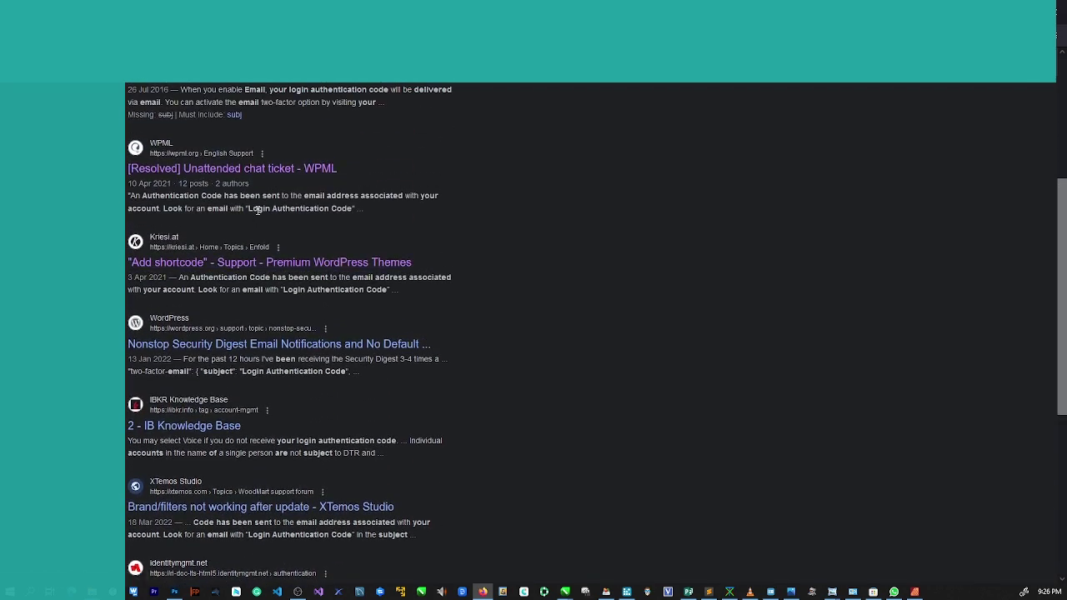
scroll(258, 210, up, 3)
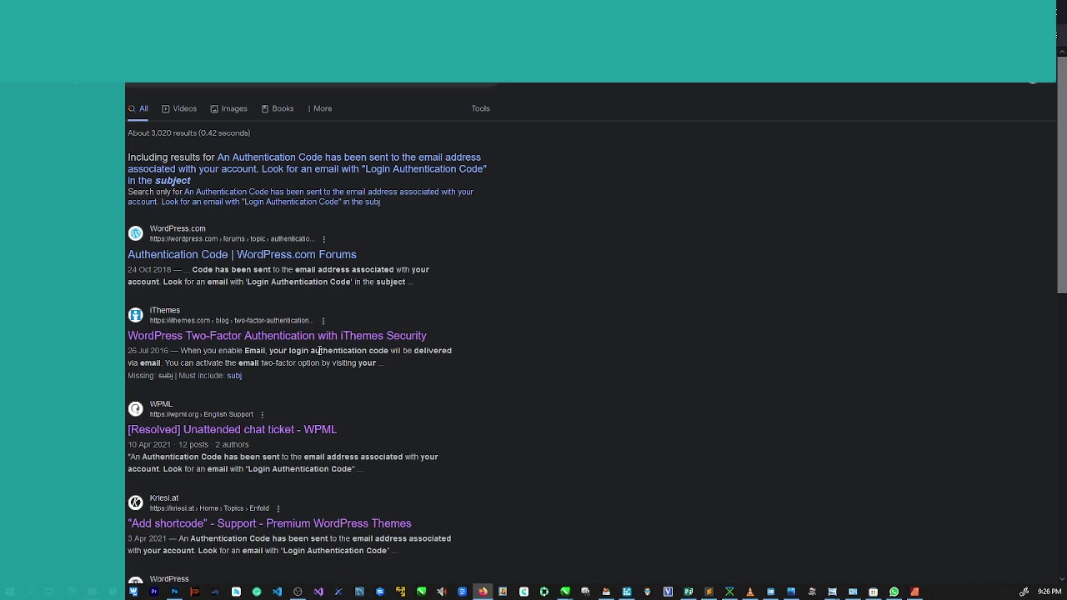
scroll(321, 358, down, 5)
scroll(321, 358, down, 2)
scroll(320, 355, down, 2)
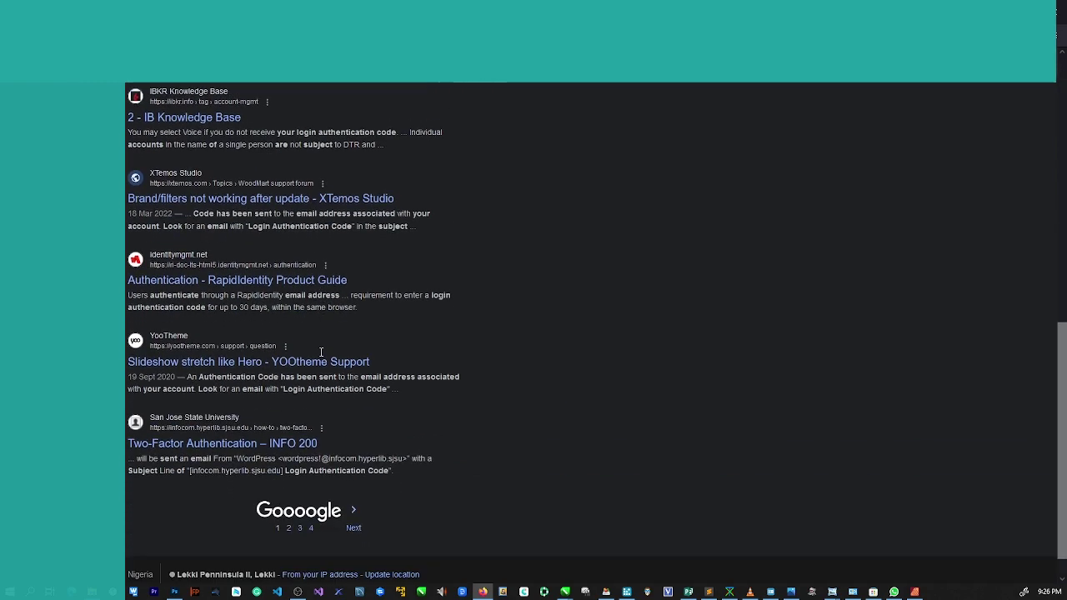
scroll(320, 356, up, 8)
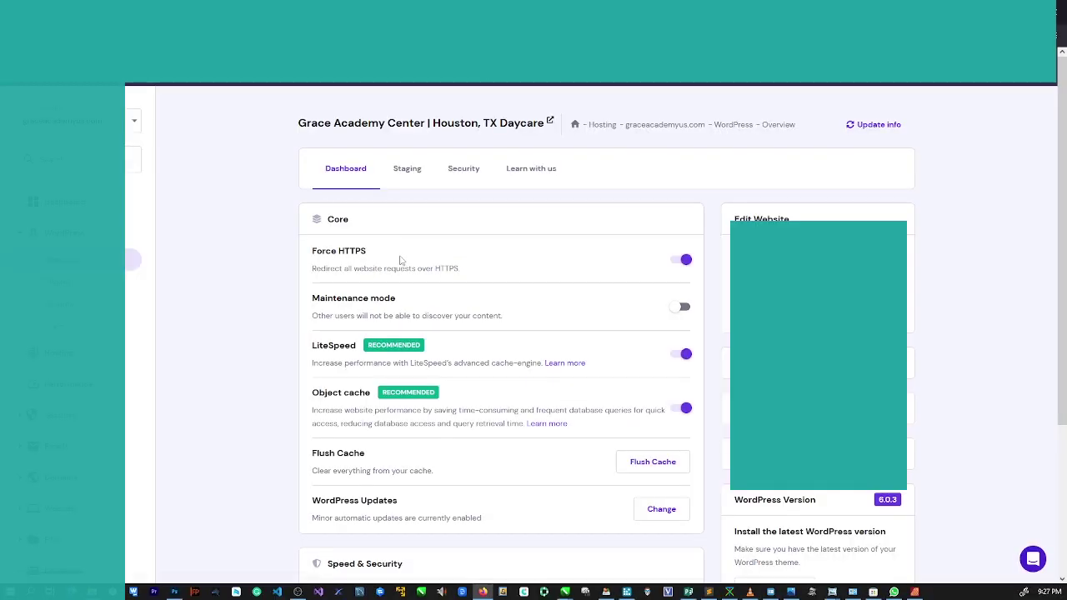
Open the site's Security overview in the hosting panel and review the installed plugins for vulnerability issues.
scroll(400, 260, down, 2)
scroll(400, 259, up, 1)
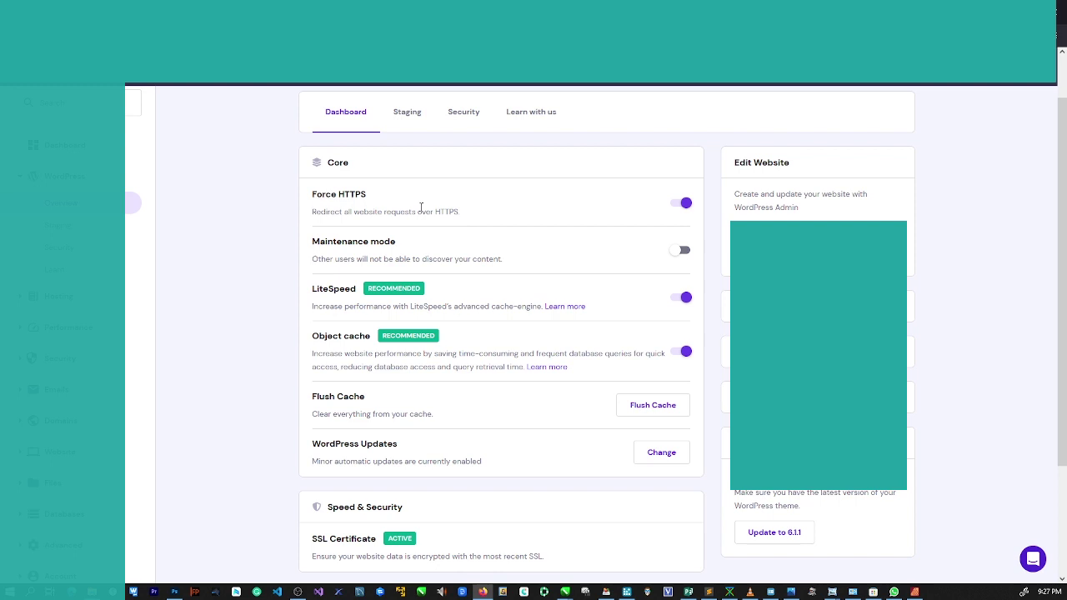
click(446, 124)
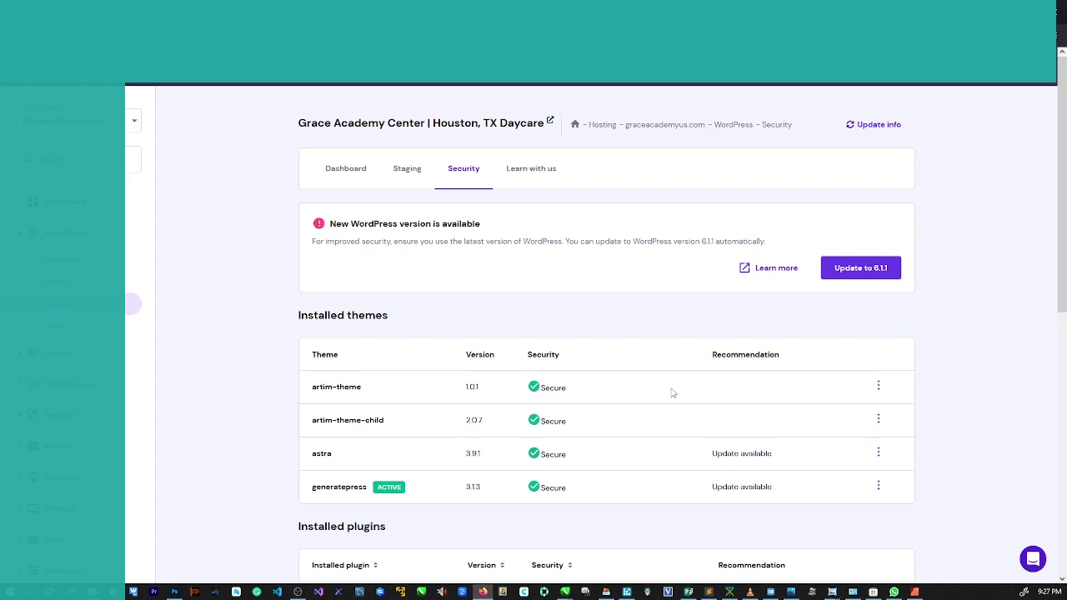
scroll(672, 392, down, 4)
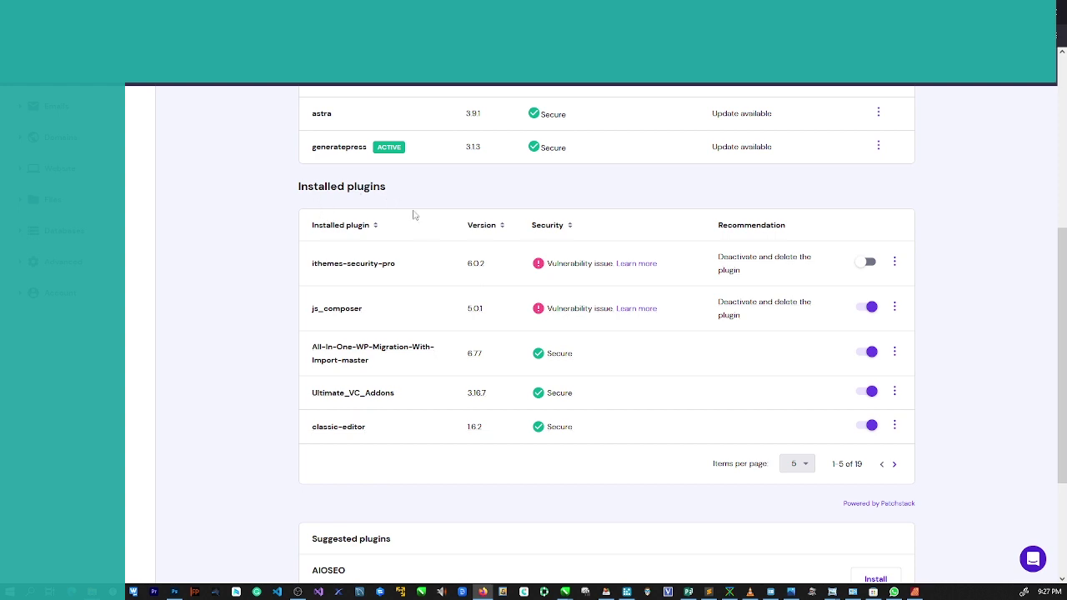
click(890, 464)
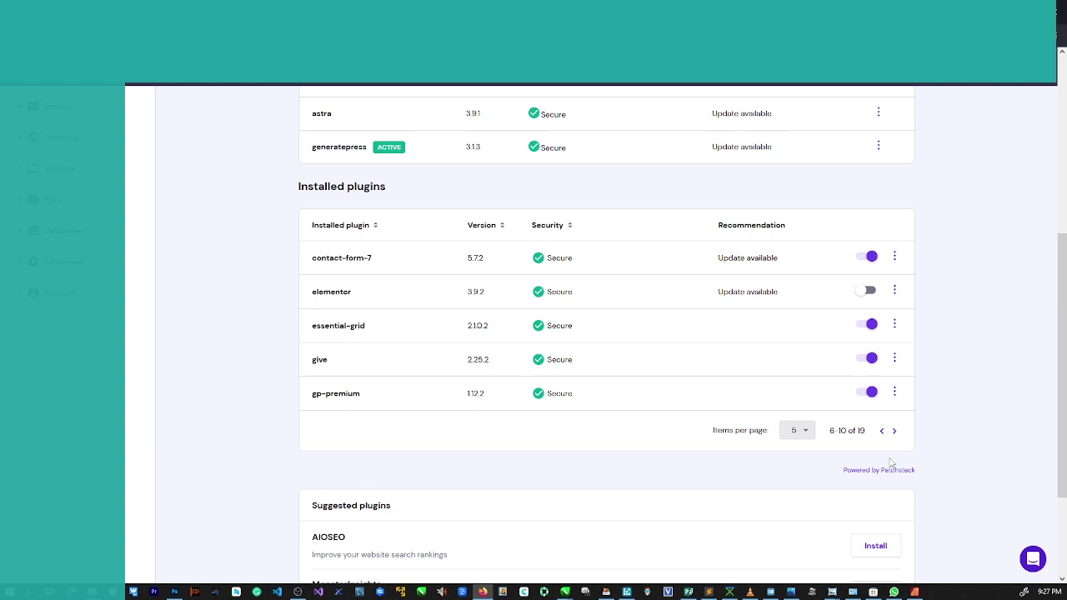
click(882, 430)
mouse_move(666, 290)
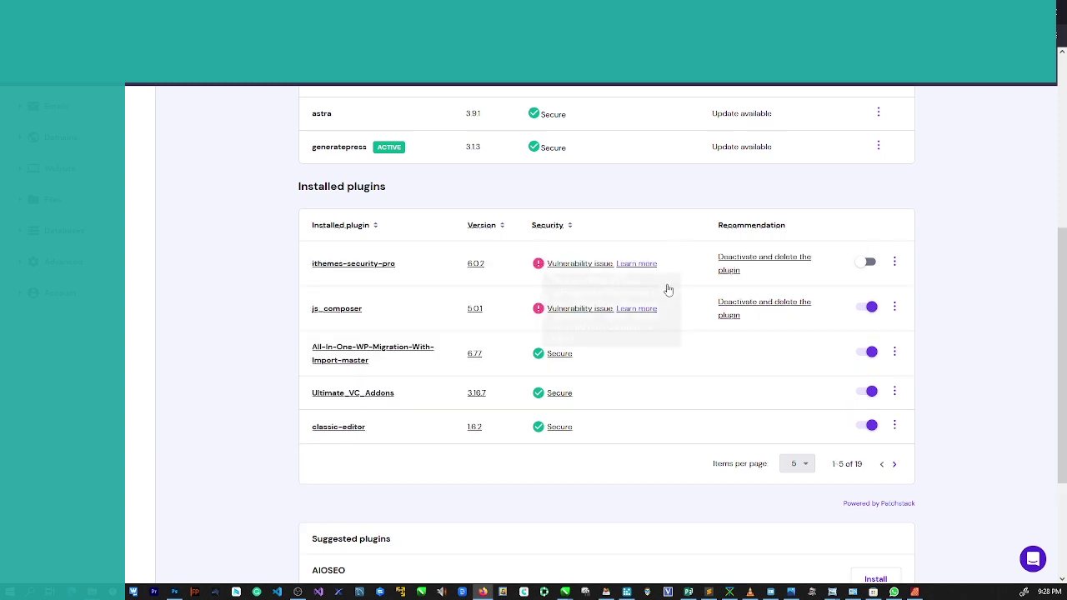
Try the Update option for the ithemes-security-pro plugin and deactivate the js_composer plugin.
click(894, 262)
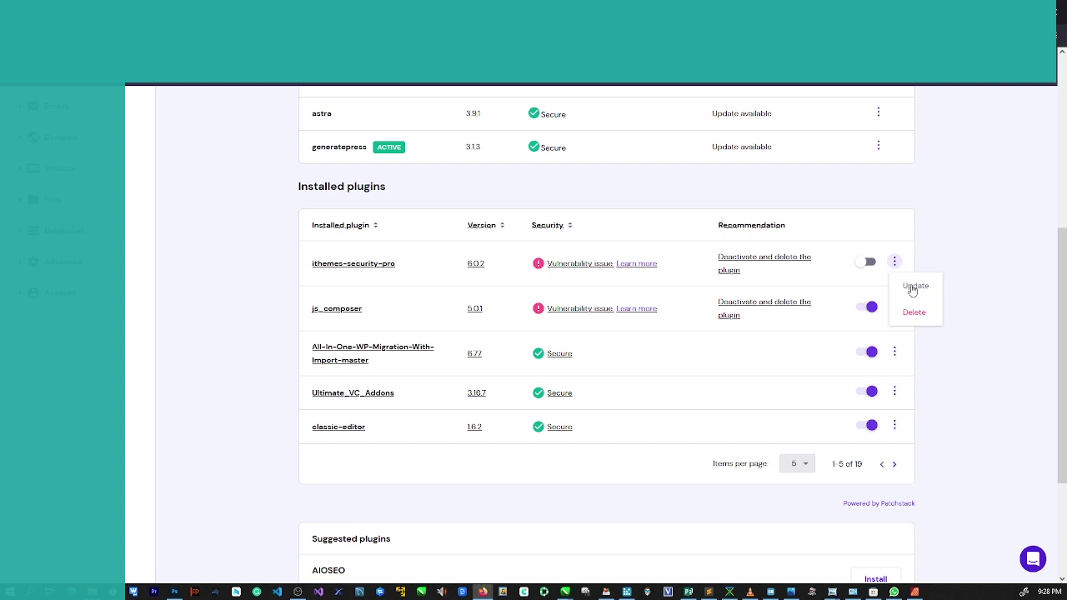
click(912, 287)
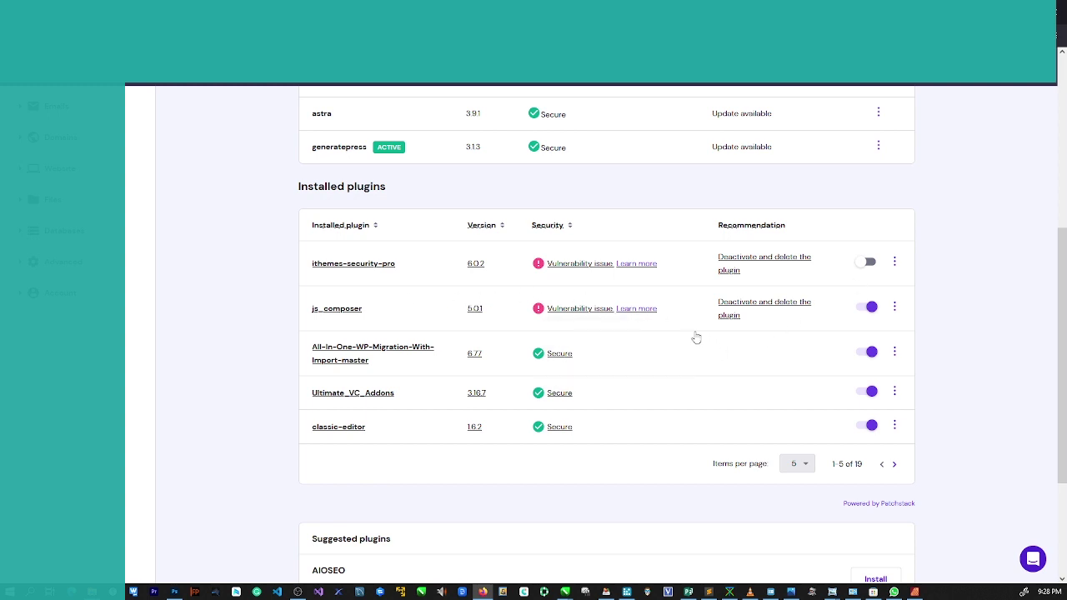
click(894, 309)
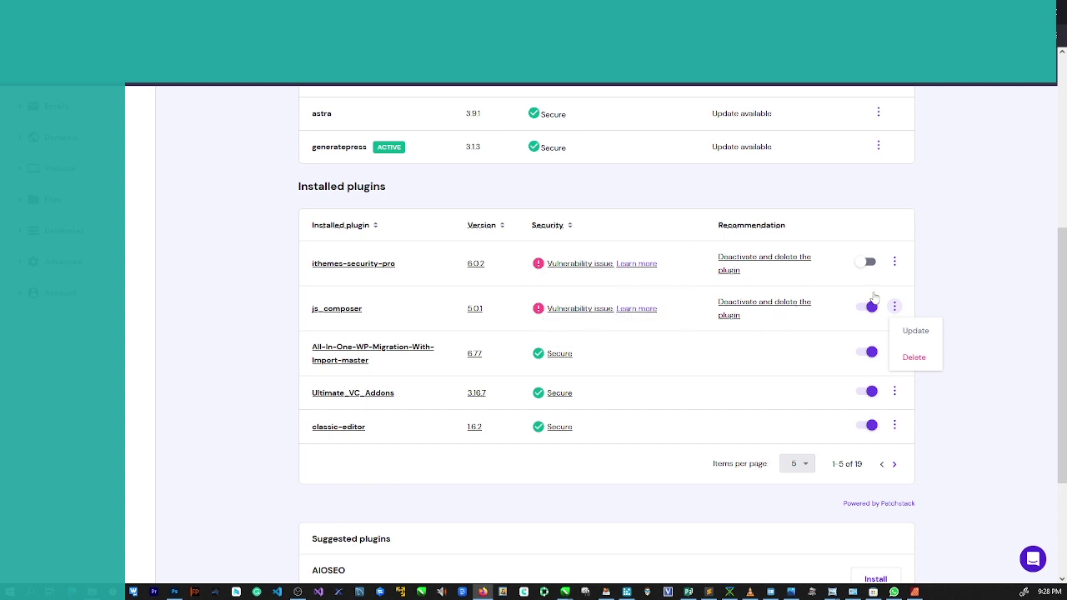
click(867, 320)
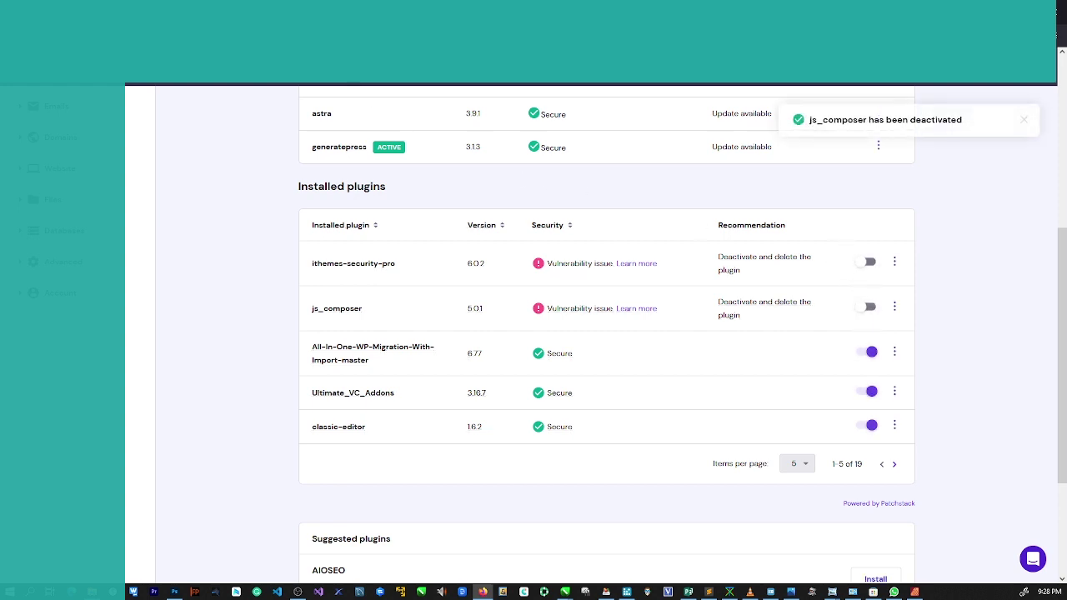
Go back to the hosting Dashboard overview, return to the WordPress authentication code login page and enlarge that page.
scroll(661, 297, up, 5)
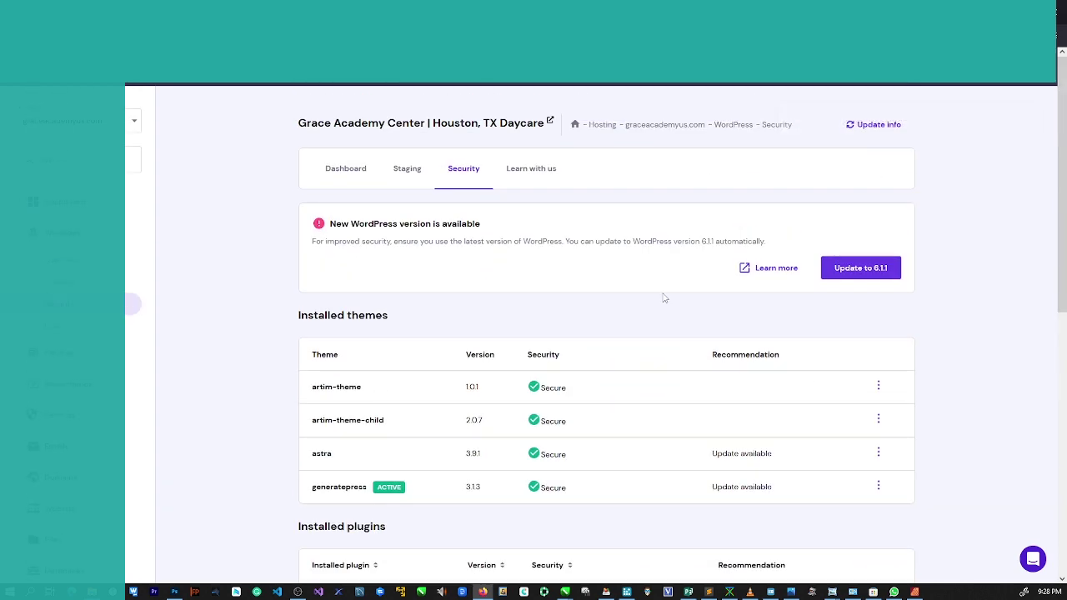
scroll(664, 298, up, 1)
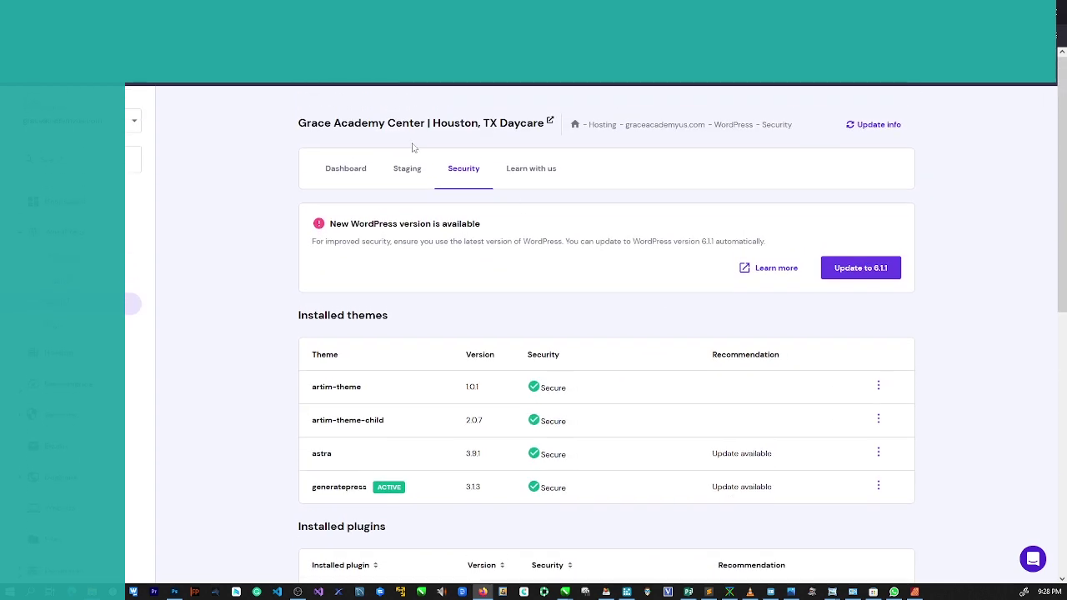
click(377, 175)
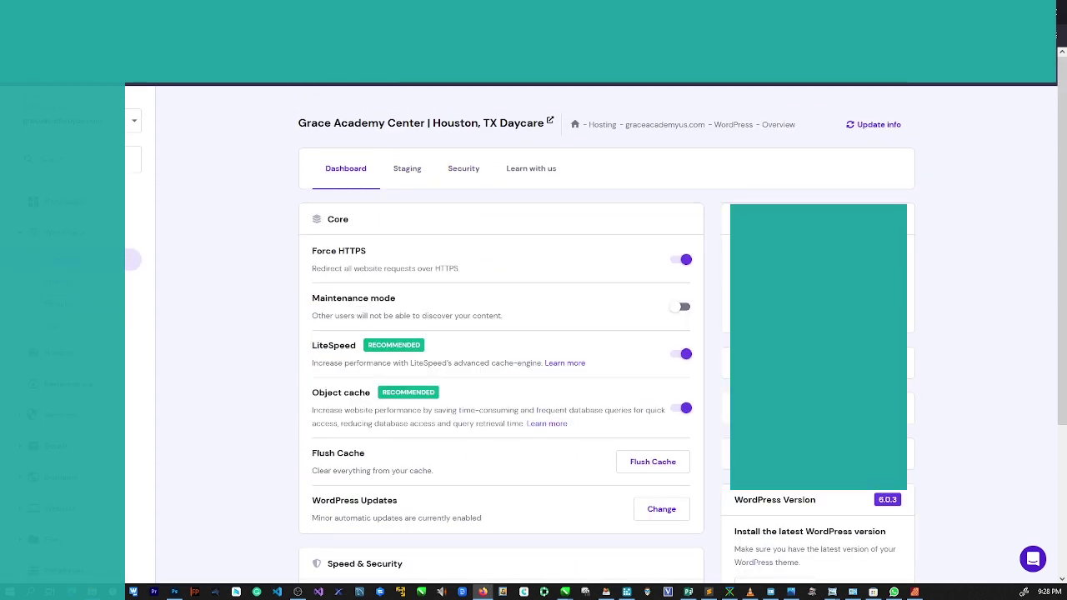
click(542, 208)
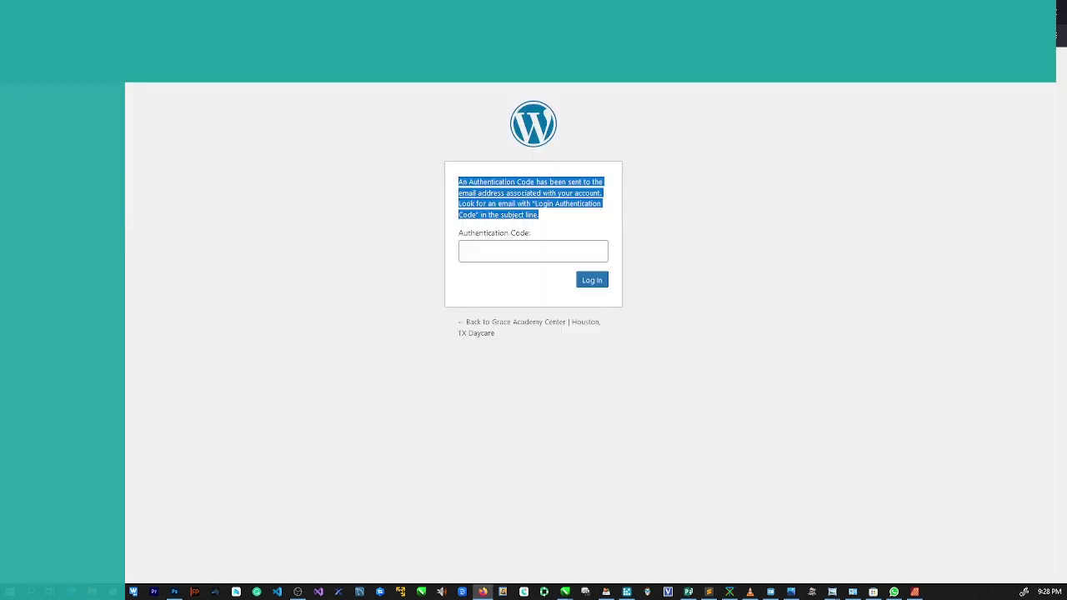
click(614, 221)
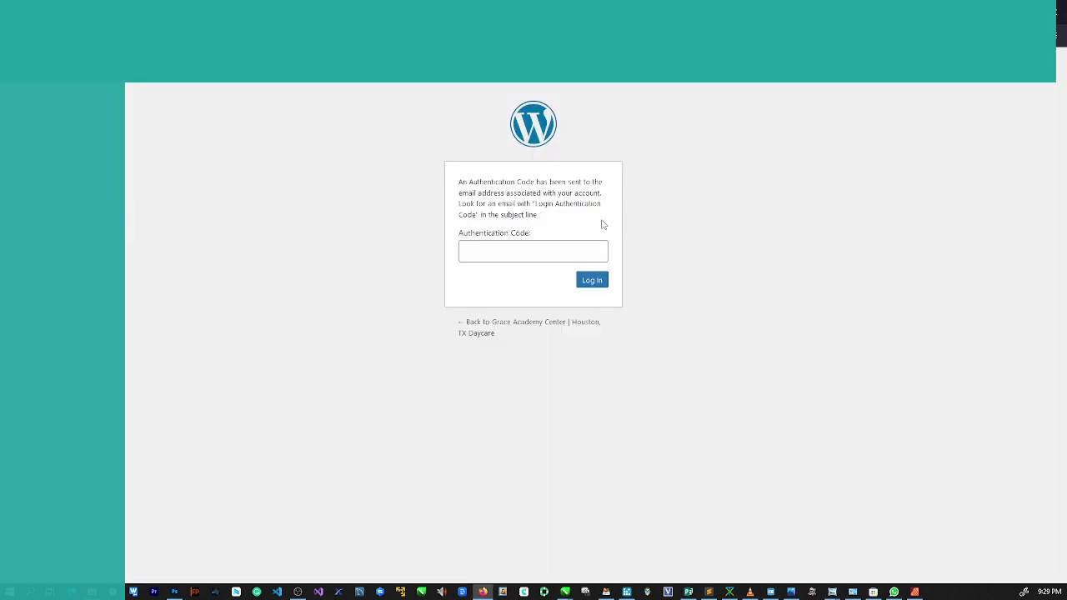
key(ctrl+plus)
key(ctrl+plus)
key(ctrl+plus)
key(ctrl+plus)
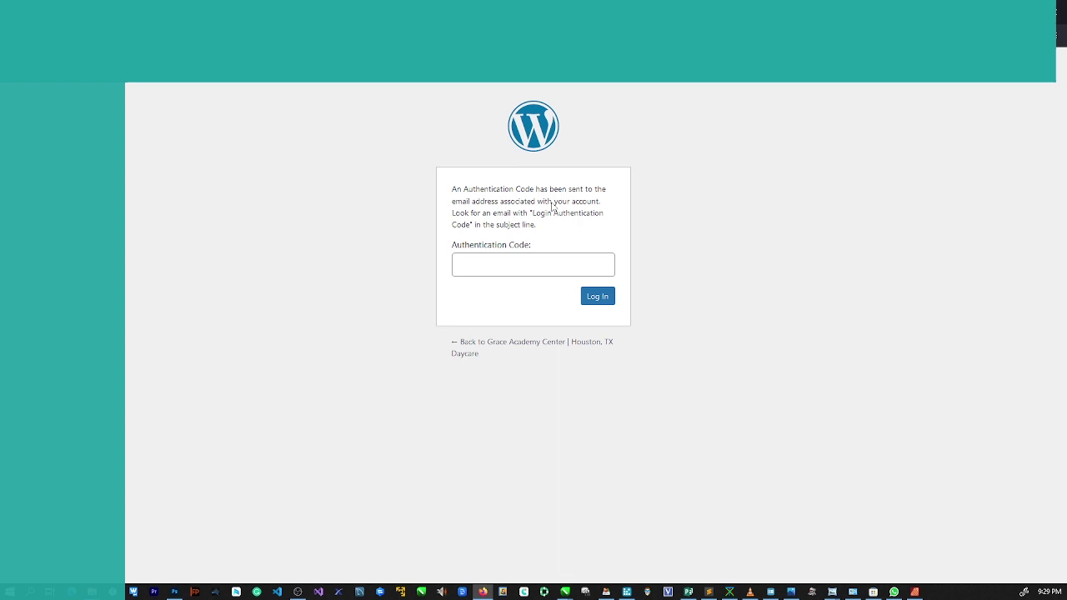
key(ctrl+plus)
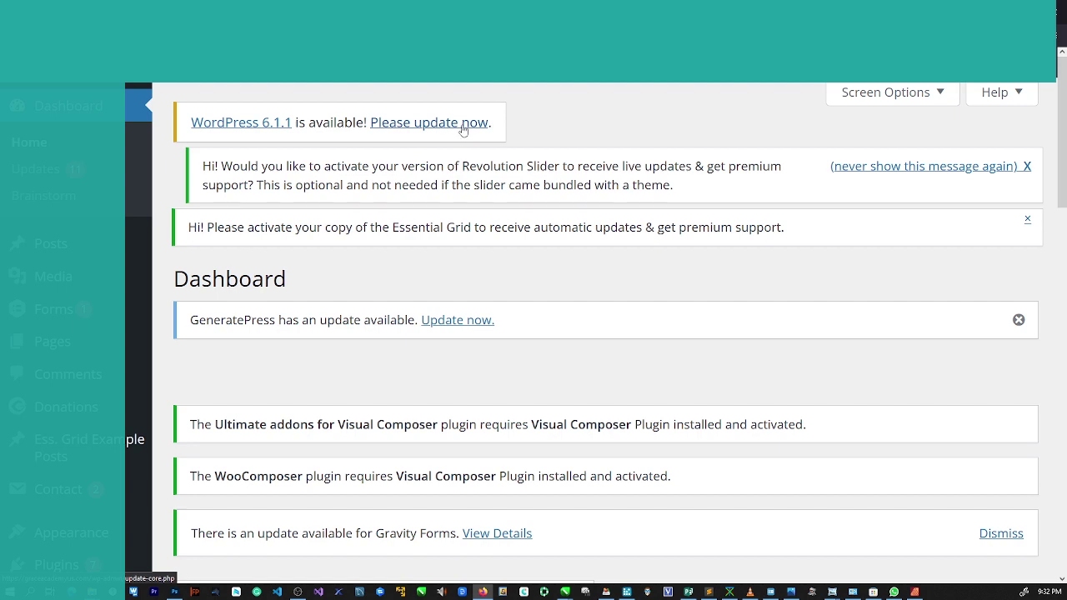
Open the WordPress updates page from the admin dashboard and update WordPress to version 6.1.1.
click(463, 125)
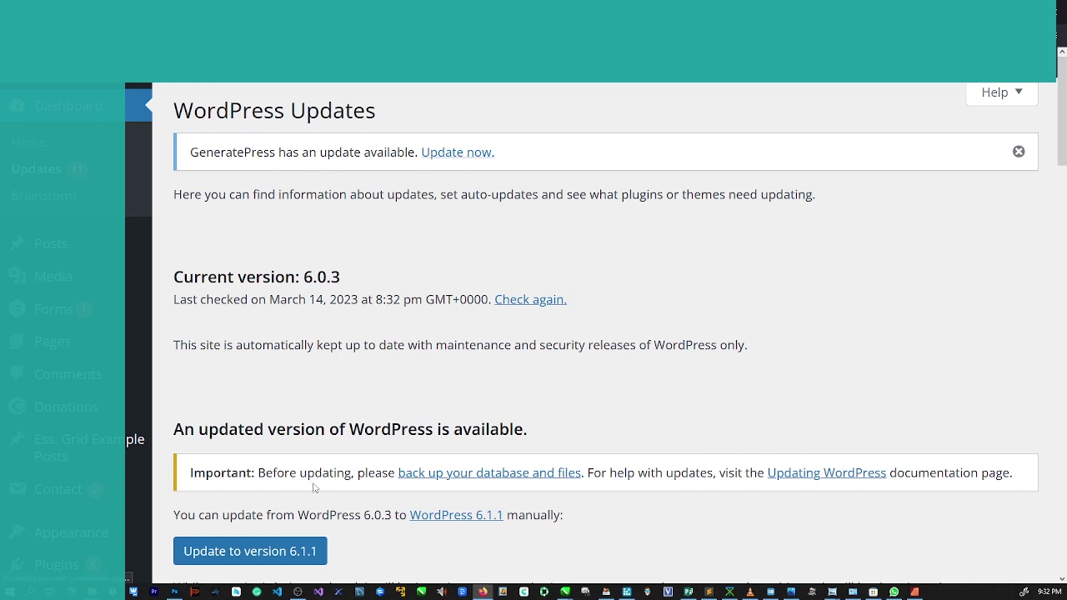
click(274, 550)
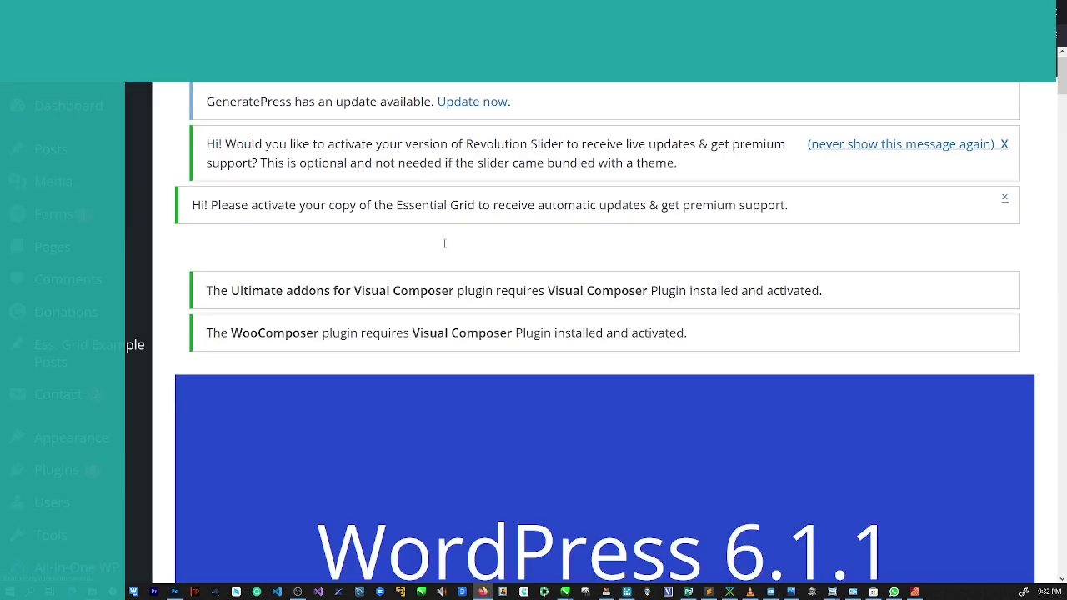
Read through the WordPress 6.1.1 What's New page, including its release notes and feature highlights.
scroll(444, 243, down, 6)
scroll(444, 243, down, 5)
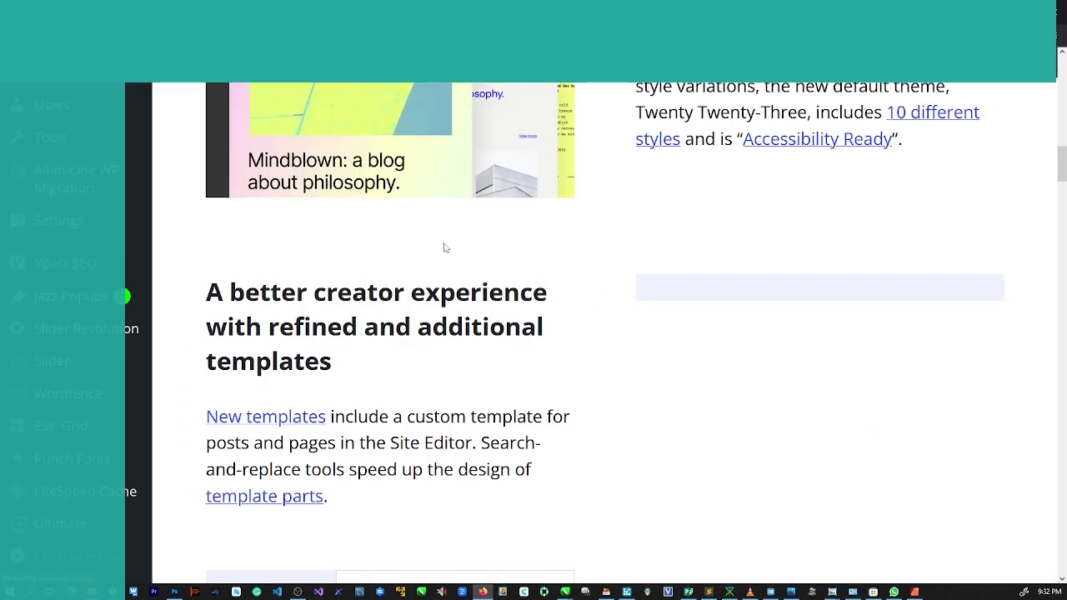
scroll(444, 248, up, 8)
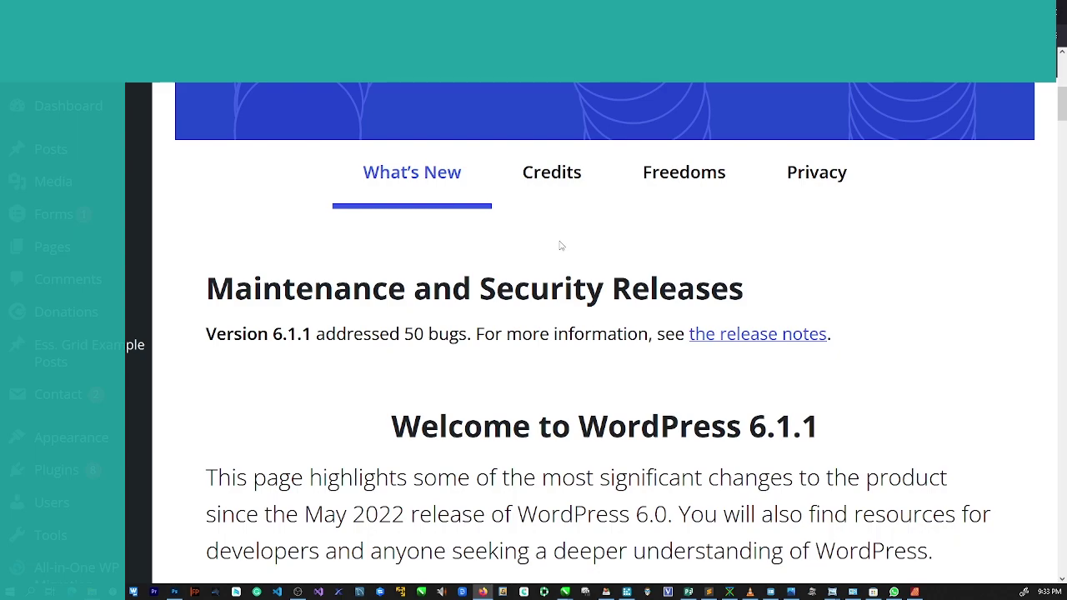
scroll(561, 246, down, 2)
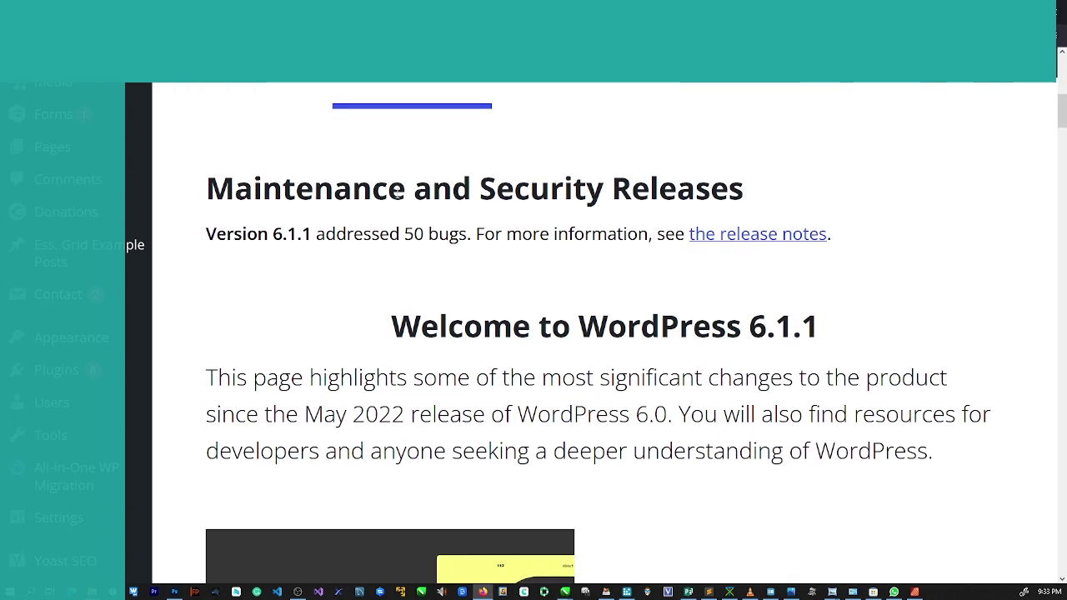
scroll(428, 219, up, 1)
scroll(433, 222, down, 10)
scroll(432, 219, up, 1)
scroll(432, 216, down, 6)
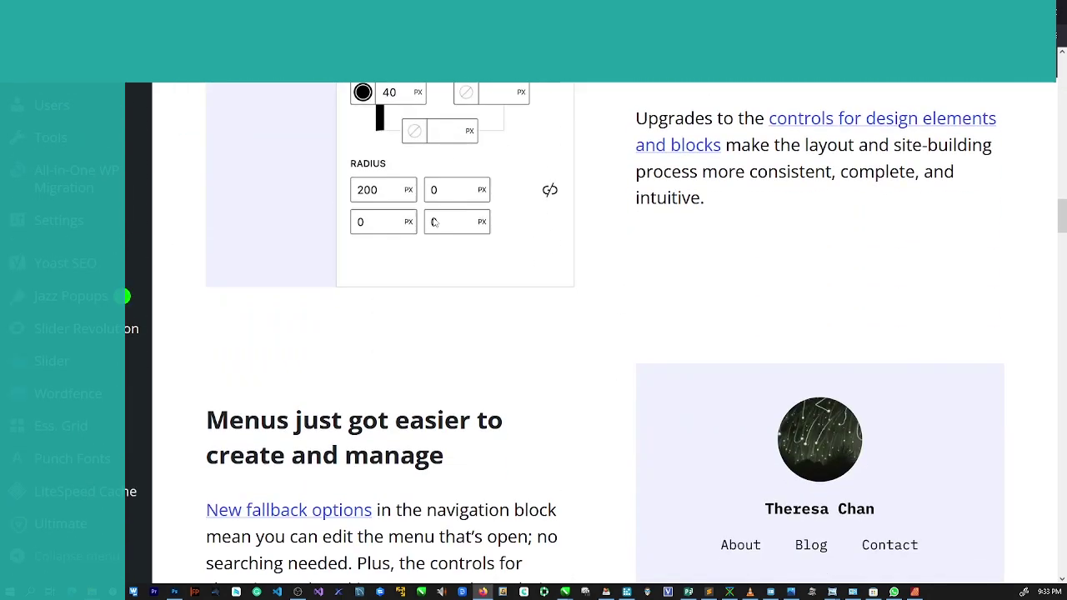
scroll(433, 221, down, 5)
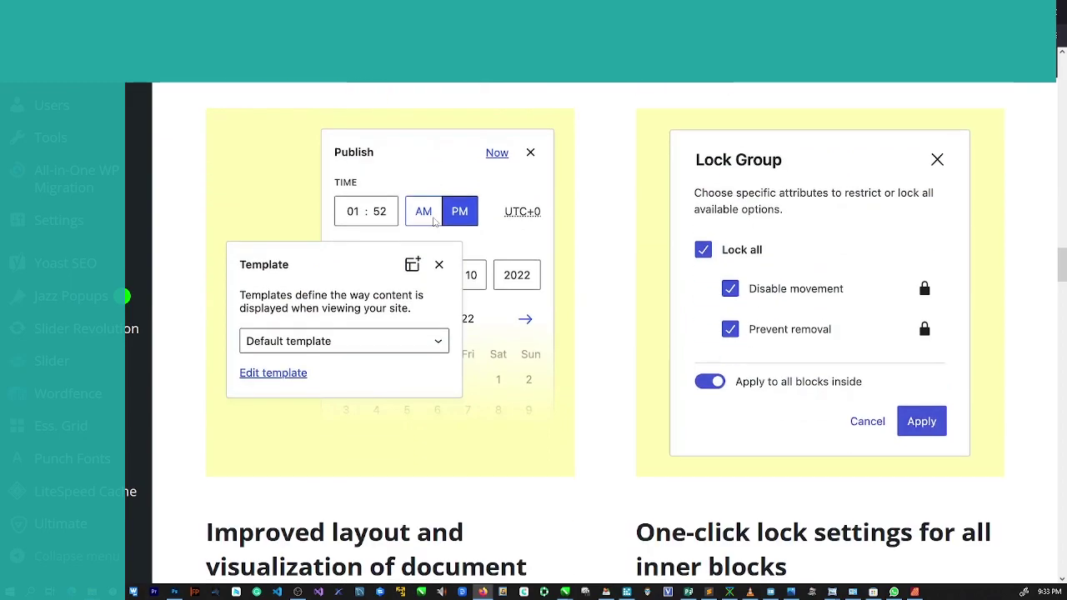
scroll(433, 220, down, 8)
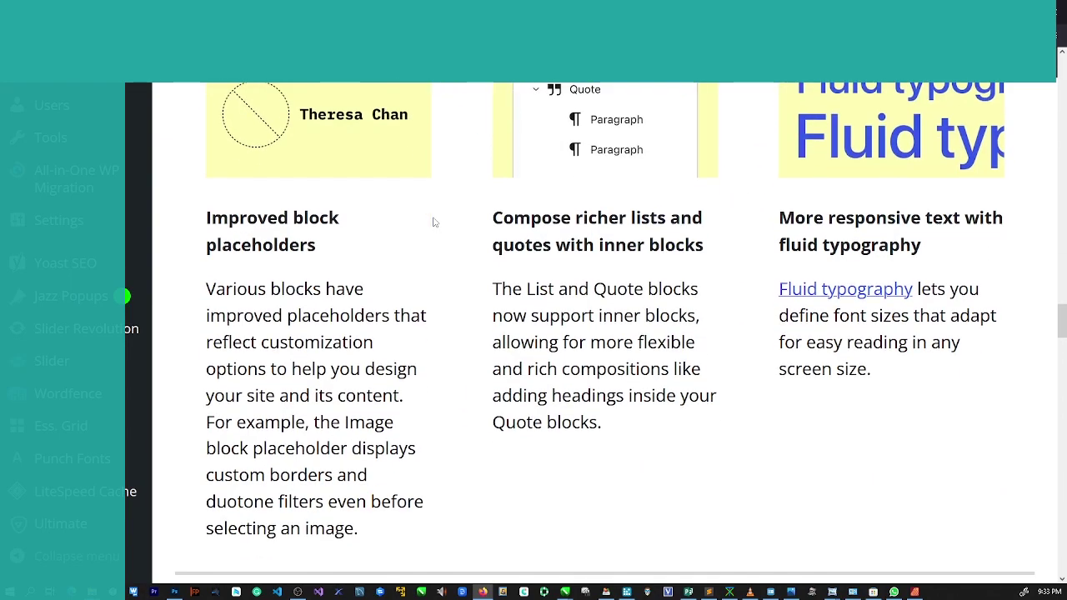
scroll(432, 222, up, 5)
scroll(432, 222, up, 5)
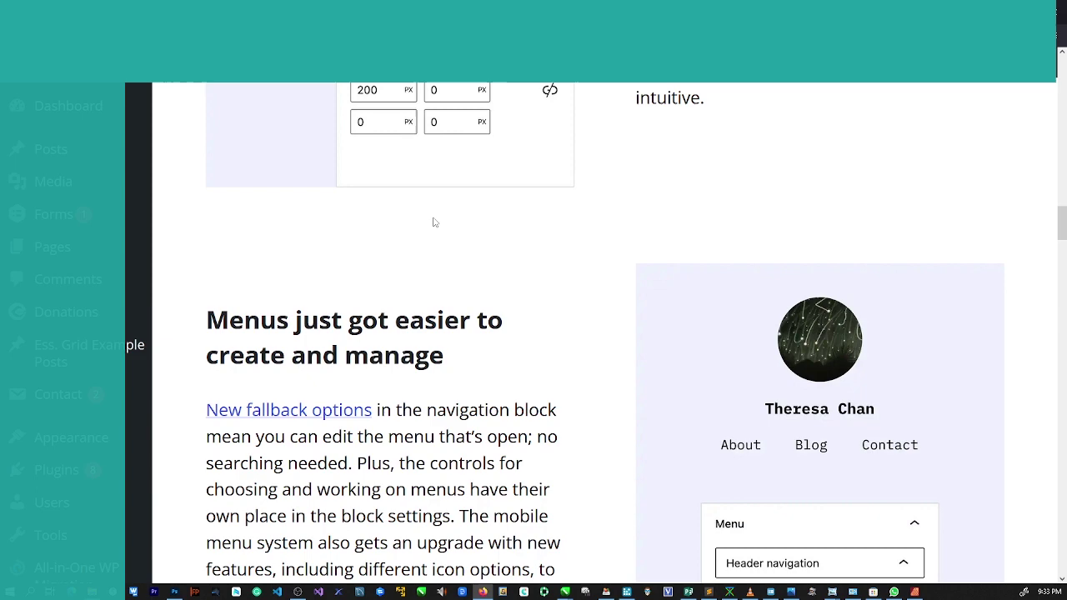
scroll(433, 222, up, 6)
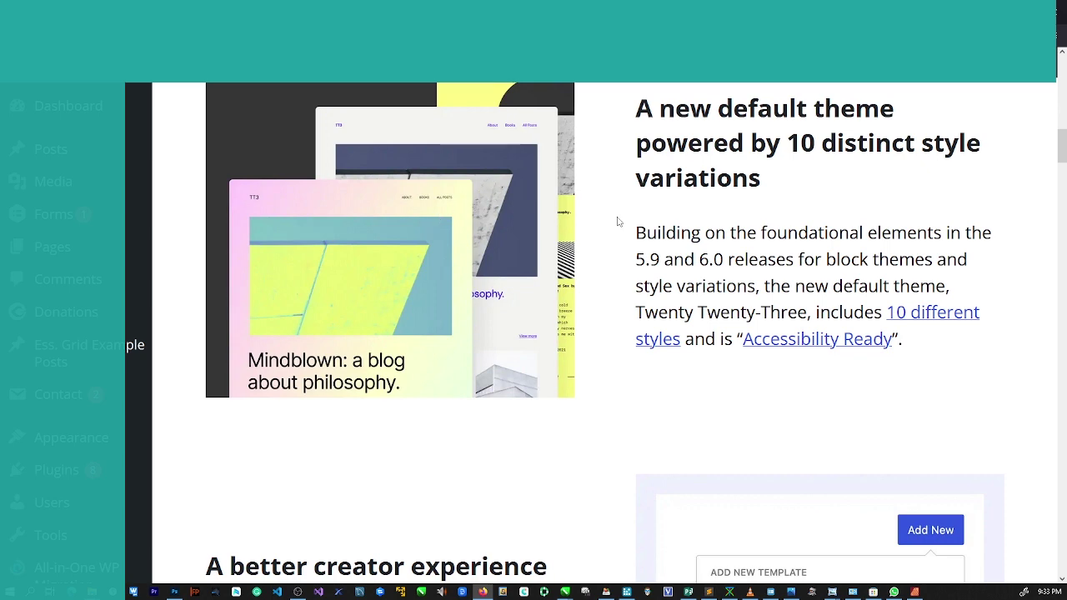
scroll(629, 276, up, 4)
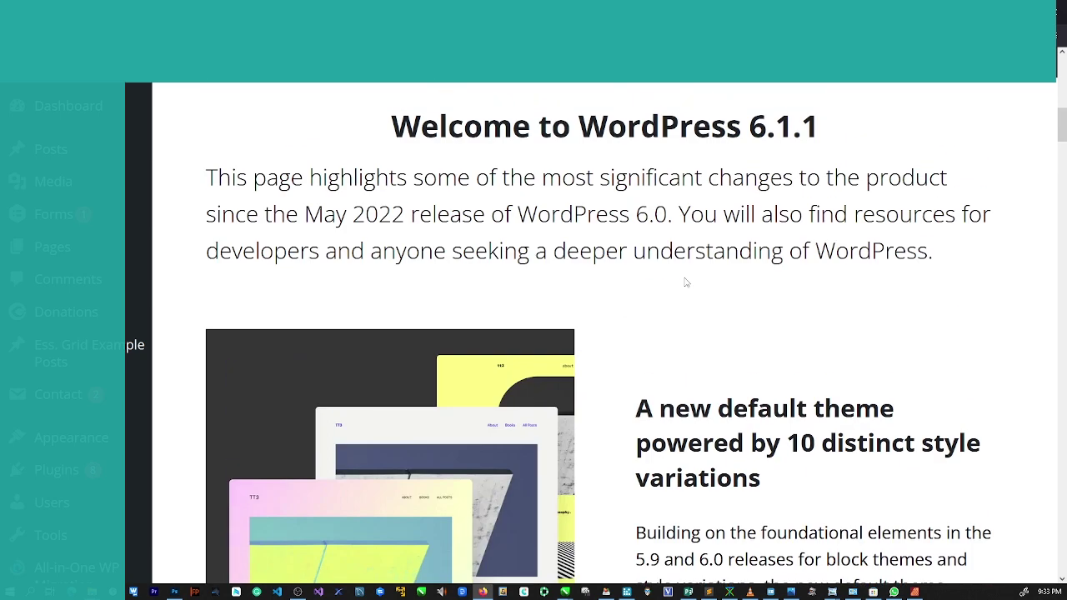
scroll(687, 281, down, 3)
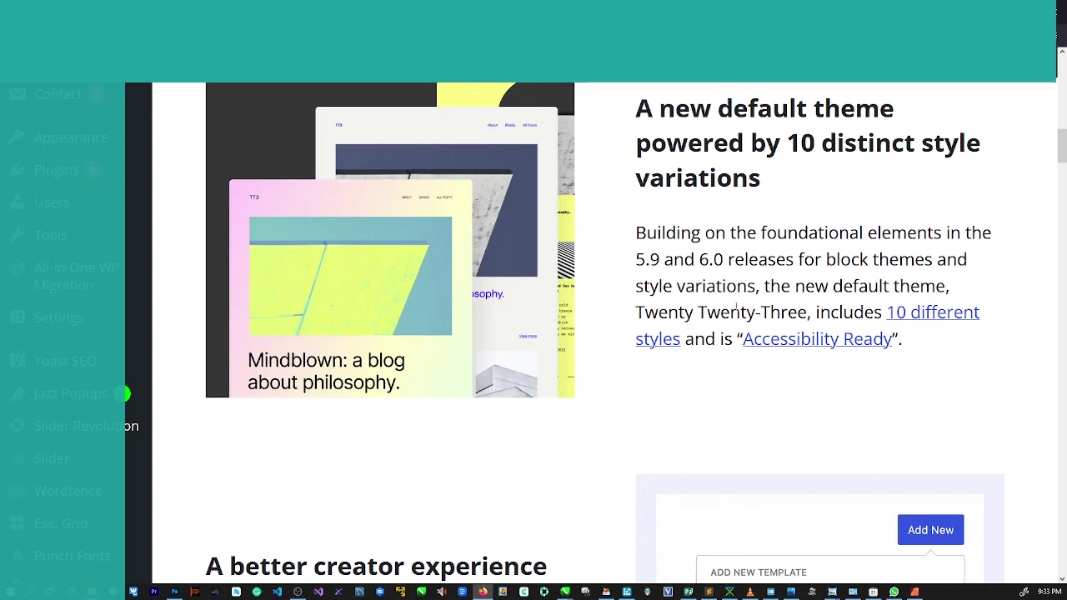
scroll(708, 279, up, 8)
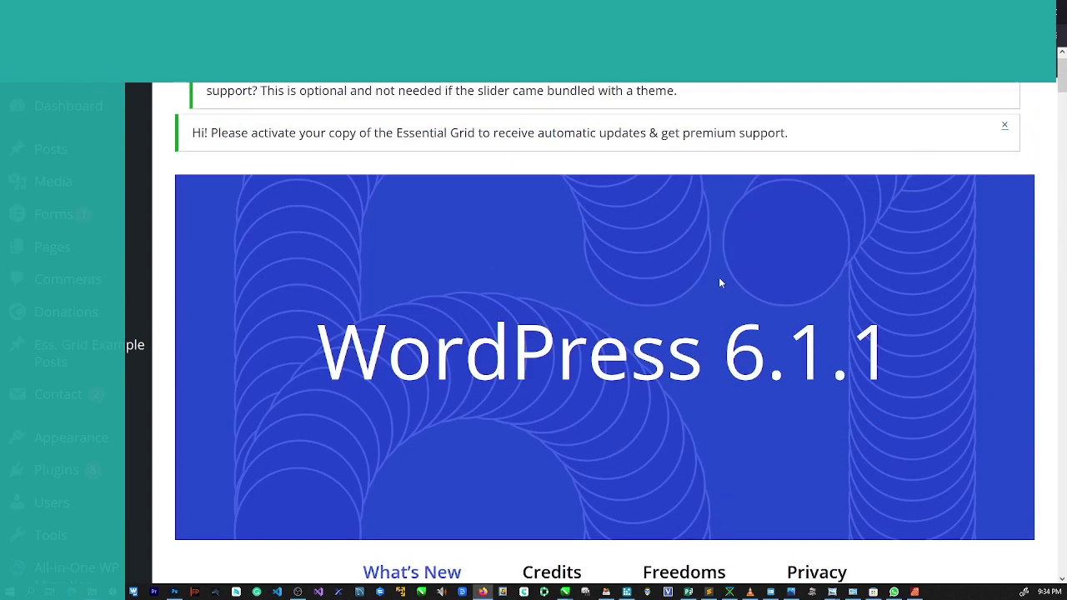